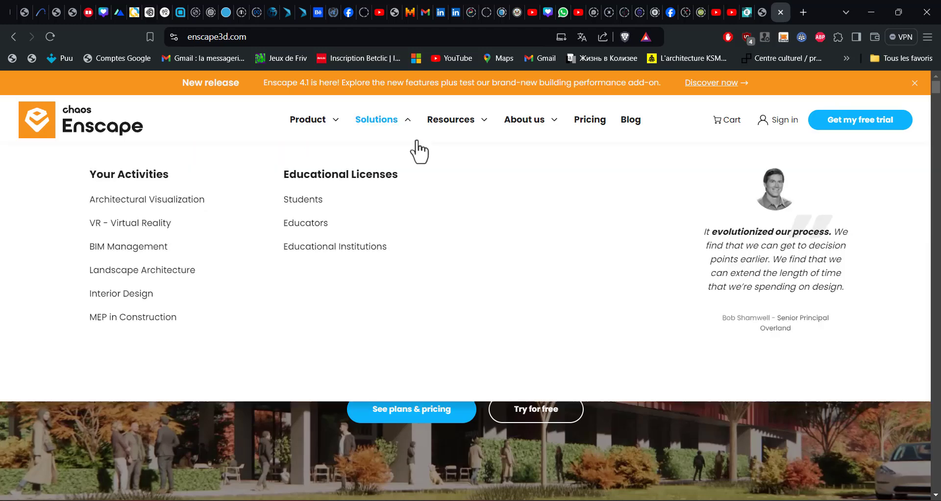
- Scroll down through the Enscape homepage to browse its content
{"action": "scroll", "coordinate": [176, 334], "scroll_direction": "down", "scroll_amount": 2}
{"action": "scroll", "coordinate": [189, 312], "scroll_direction": "up", "scroll_amount": 1}
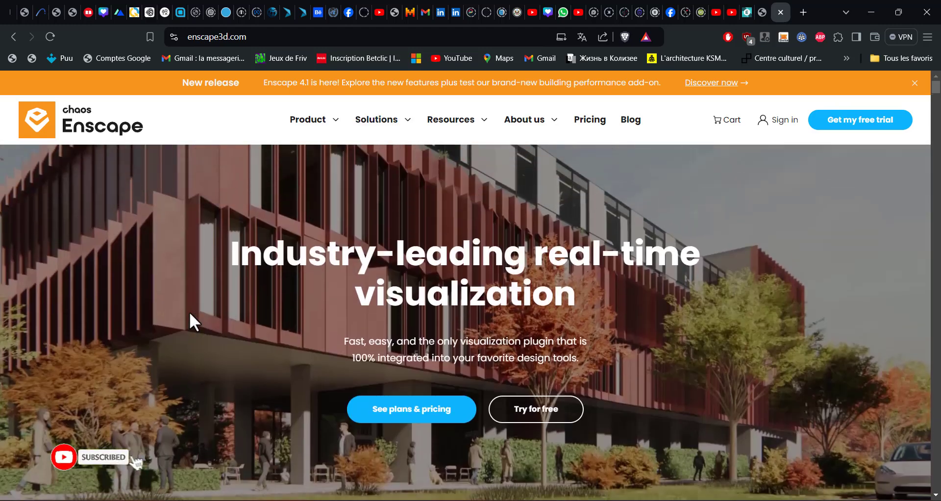
{"action": "scroll", "coordinate": [193, 305], "scroll_direction": "down", "scroll_amount": 5}
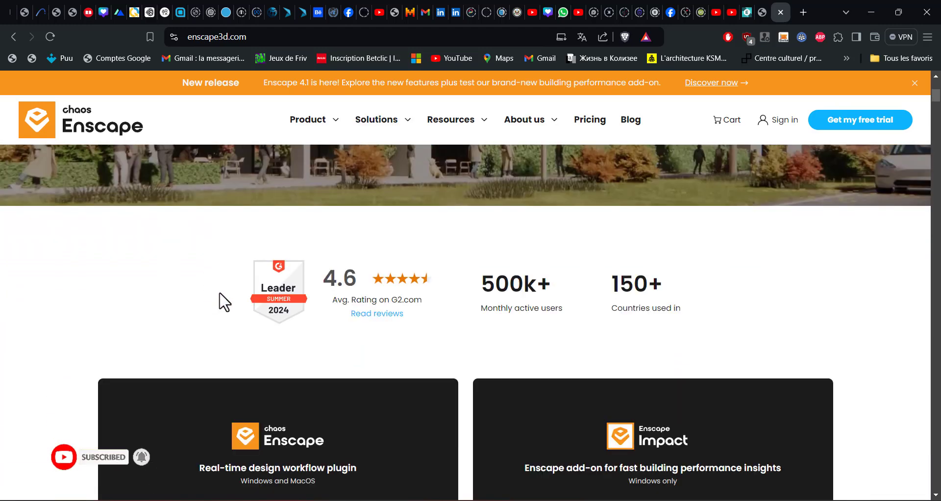
{"action": "scroll", "coordinate": [221, 299], "scroll_direction": "up", "scroll_amount": 5}
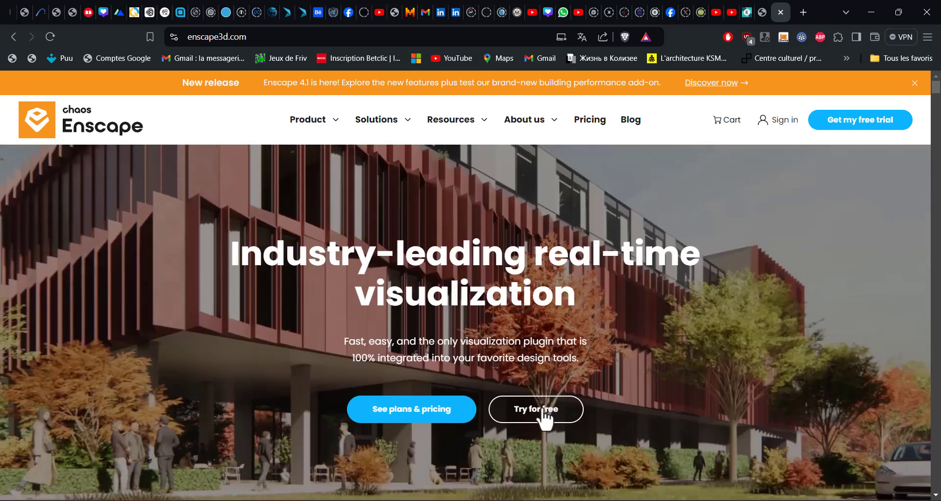
{"action": "scroll", "coordinate": [658, 354], "scroll_direction": "down", "scroll_amount": 5}
{"action": "scroll", "coordinate": [658, 349], "scroll_direction": "down", "scroll_amount": 5}
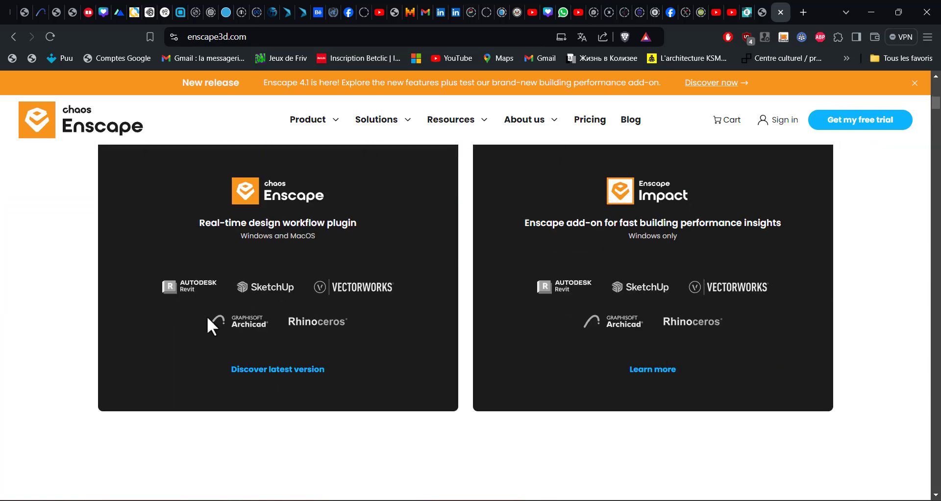
{"action": "scroll", "coordinate": [701, 306], "scroll_direction": "down", "scroll_amount": 10}
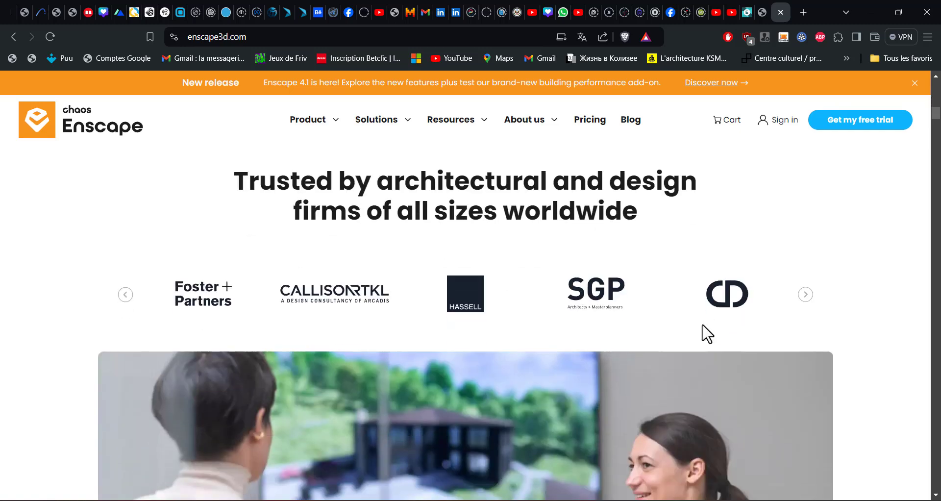
{"action": "scroll", "coordinate": [449, 301], "scroll_direction": "down", "scroll_amount": 3}
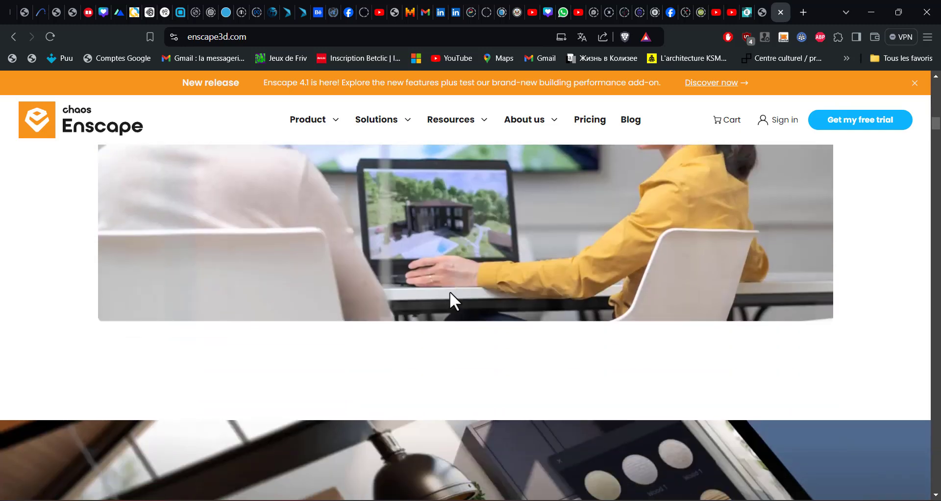
{"action": "scroll", "coordinate": [453, 308], "scroll_direction": "down", "scroll_amount": 5}
{"action": "scroll", "coordinate": [365, 384], "scroll_direction": "down", "scroll_amount": 2}
{"action": "scroll", "coordinate": [513, 323], "scroll_direction": "down", "scroll_amount": 5}
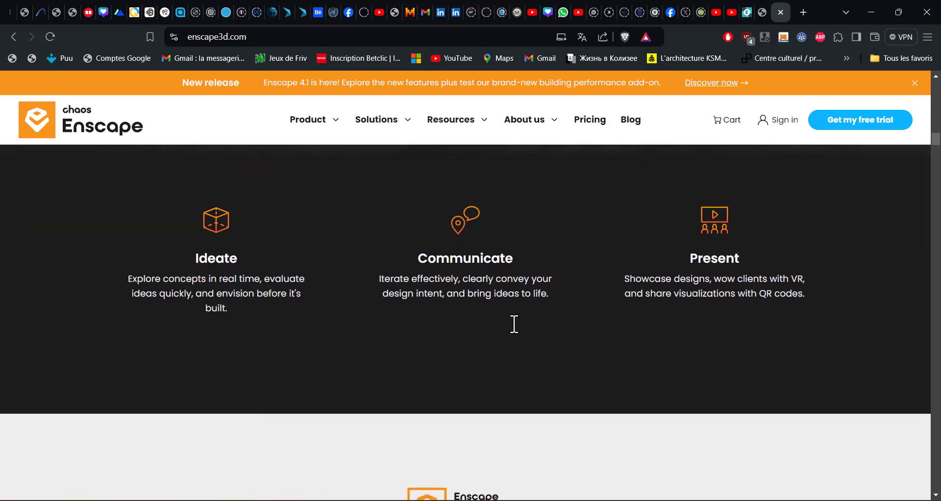
{"action": "scroll", "coordinate": [513, 323], "scroll_direction": "down", "scroll_amount": 3}
{"action": "scroll", "coordinate": [514, 324], "scroll_direction": "down", "scroll_amount": 3}
{"action": "scroll", "coordinate": [514, 323], "scroll_direction": "down", "scroll_amount": 4}
{"action": "scroll", "coordinate": [513, 324], "scroll_direction": "down", "scroll_amount": 4}
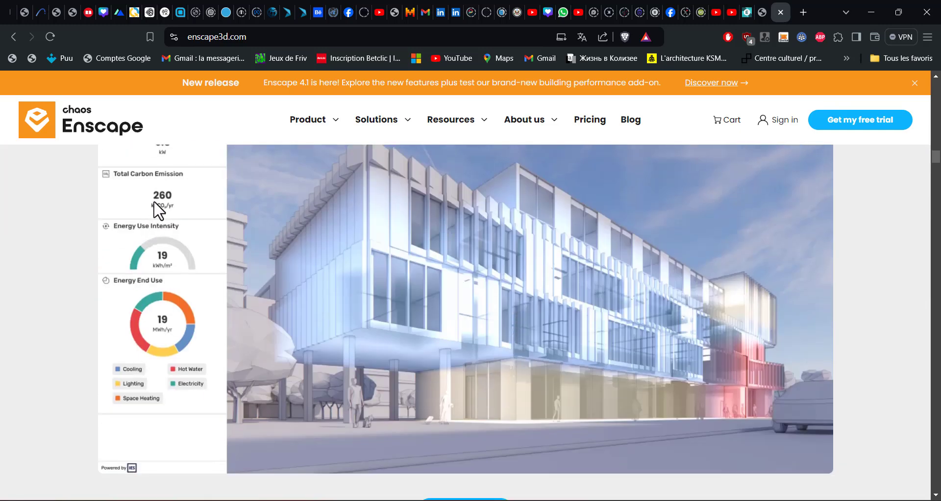
{"action": "scroll", "coordinate": [533, 236], "scroll_direction": "down", "scroll_amount": 4}
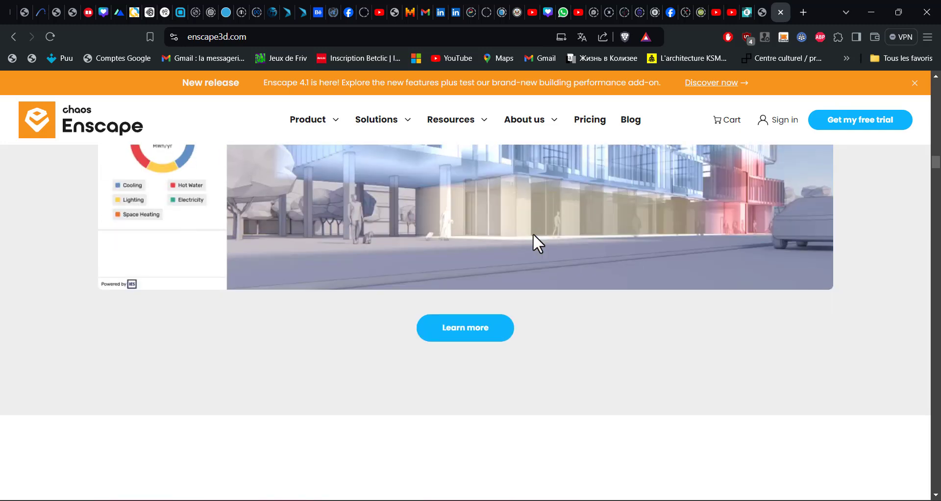
{"action": "scroll", "coordinate": [533, 235], "scroll_direction": "down", "scroll_amount": 3}
{"action": "scroll", "coordinate": [448, 291], "scroll_direction": "down", "scroll_amount": 3}
{"action": "scroll", "coordinate": [483, 304], "scroll_direction": "down", "scroll_amount": 2}
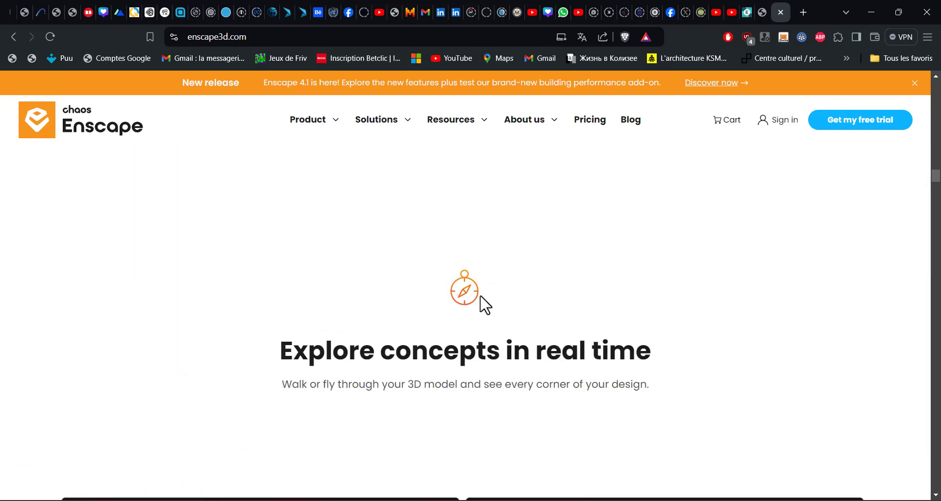
{"action": "scroll", "coordinate": [484, 303], "scroll_direction": "down", "scroll_amount": 3}
{"action": "scroll", "coordinate": [481, 296], "scroll_direction": "down", "scroll_amount": 2}
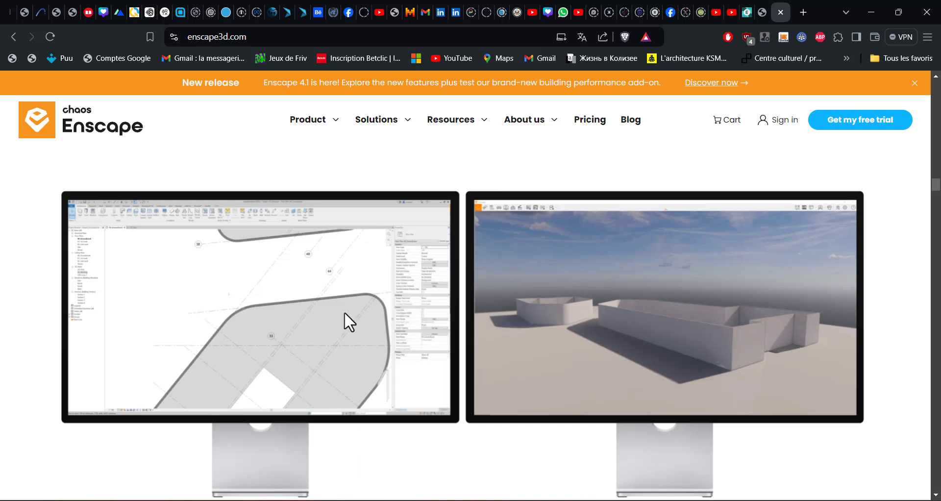
{"action": "scroll", "coordinate": [300, 290], "scroll_direction": "down", "scroll_amount": 3}
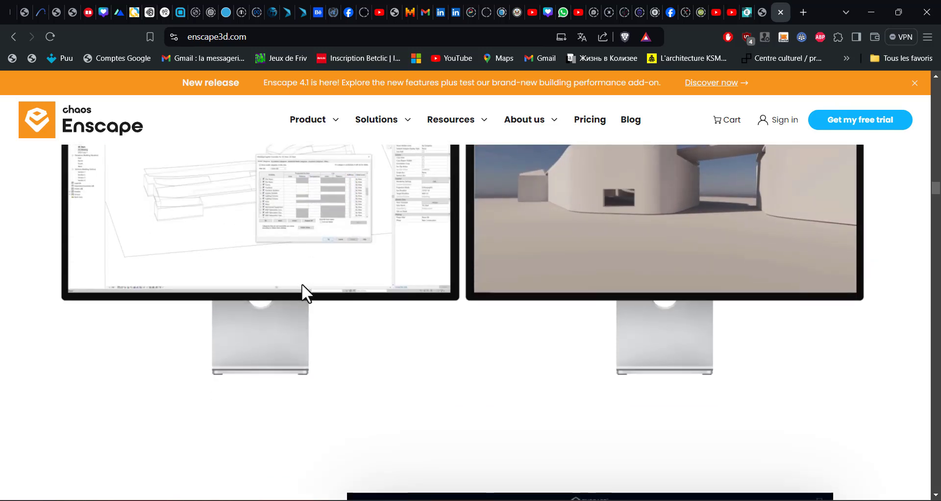
{"action": "scroll", "coordinate": [321, 287], "scroll_direction": "up", "scroll_amount": 1}
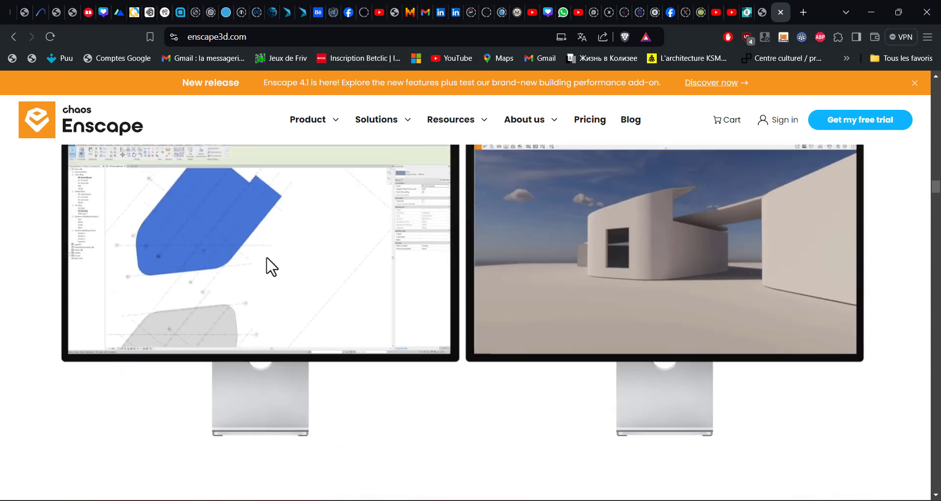
{"action": "scroll", "coordinate": [269, 265], "scroll_direction": "up", "scroll_amount": 1}
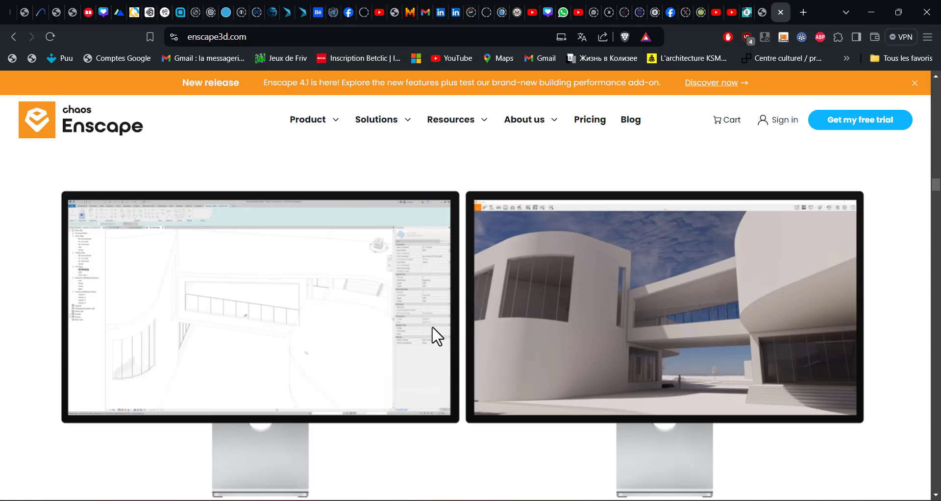
{"action": "scroll", "coordinate": [711, 296], "scroll_direction": "down", "scroll_amount": 1}
{"action": "scroll", "coordinate": [713, 298], "scroll_direction": "down", "scroll_amount": 3}
{"action": "scroll", "coordinate": [714, 298], "scroll_direction": "down", "scroll_amount": 4}
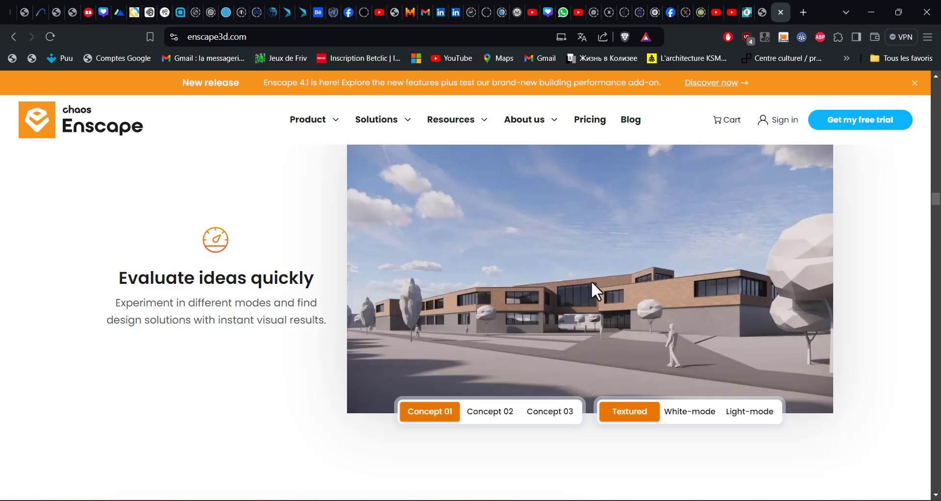
{"action": "scroll", "coordinate": [591, 281], "scroll_direction": "down", "scroll_amount": 4}
{"action": "scroll", "coordinate": [591, 281], "scroll_direction": "down", "scroll_amount": 4}
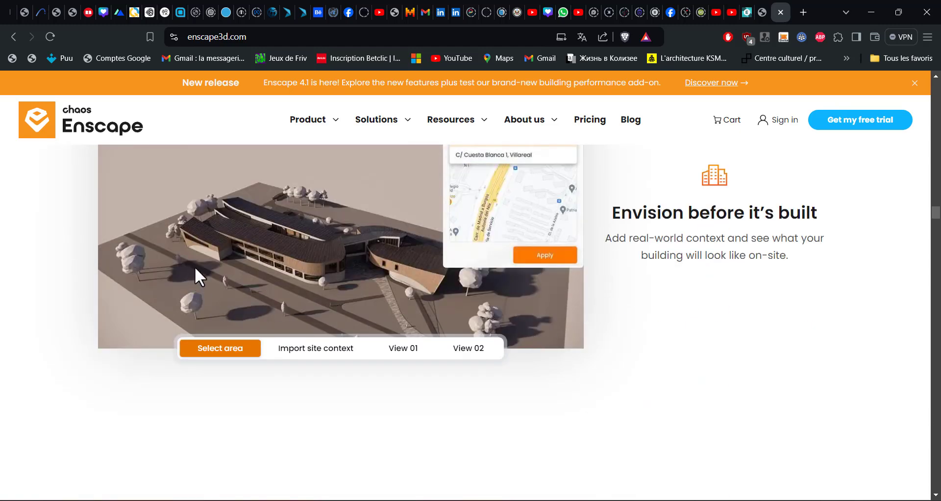
{"action": "scroll", "coordinate": [283, 241], "scroll_direction": "down", "scroll_amount": 5}
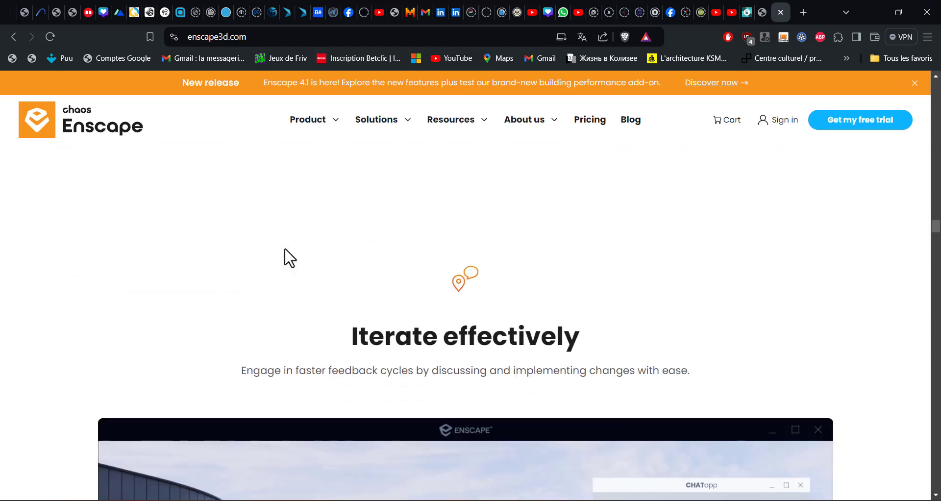
{"action": "scroll", "coordinate": [289, 258], "scroll_direction": "down", "scroll_amount": 4}
{"action": "scroll", "coordinate": [289, 258], "scroll_direction": "down", "scroll_amount": 2}
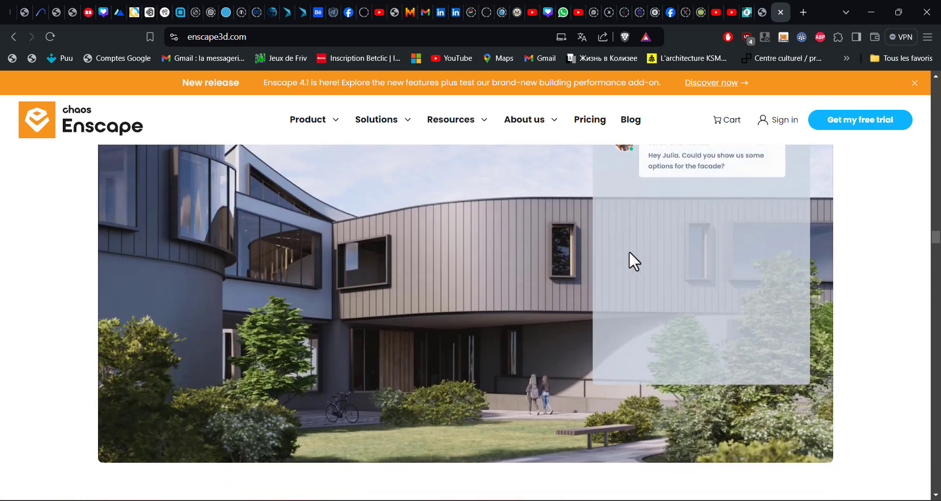
{"action": "scroll", "coordinate": [488, 324], "scroll_direction": "down", "scroll_amount": 4}
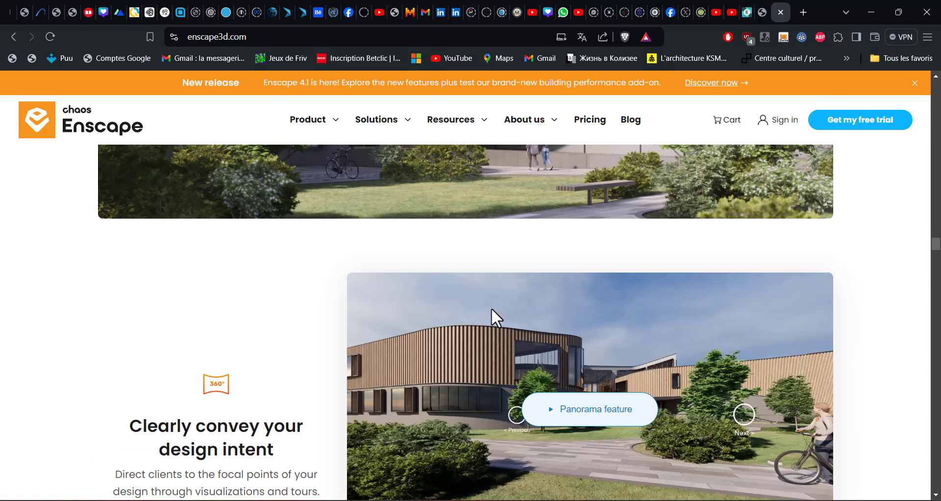
{"action": "scroll", "coordinate": [493, 313], "scroll_direction": "down", "scroll_amount": 4}
{"action": "scroll", "coordinate": [496, 271], "scroll_direction": "down", "scroll_amount": 3}
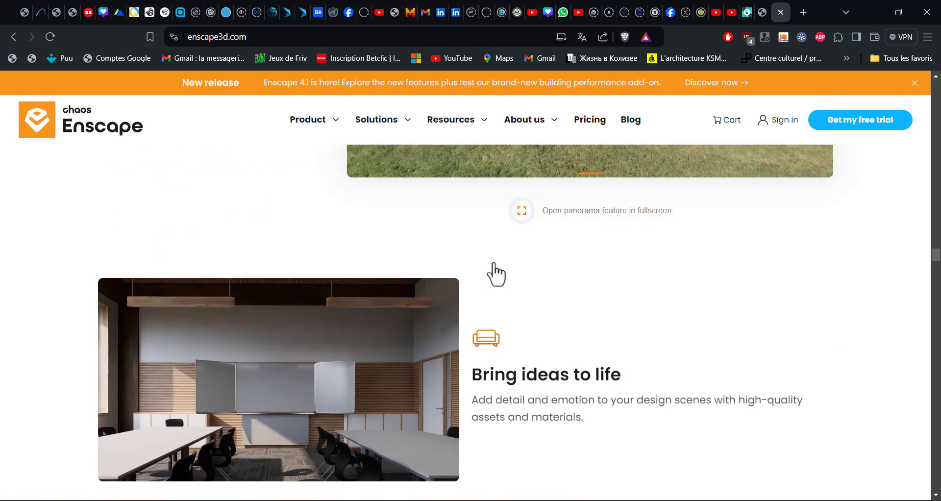
{"action": "scroll", "coordinate": [493, 265], "scroll_direction": "up", "scroll_amount": 4}
{"action": "scroll", "coordinate": [493, 272], "scroll_direction": "down", "scroll_amount": 4}
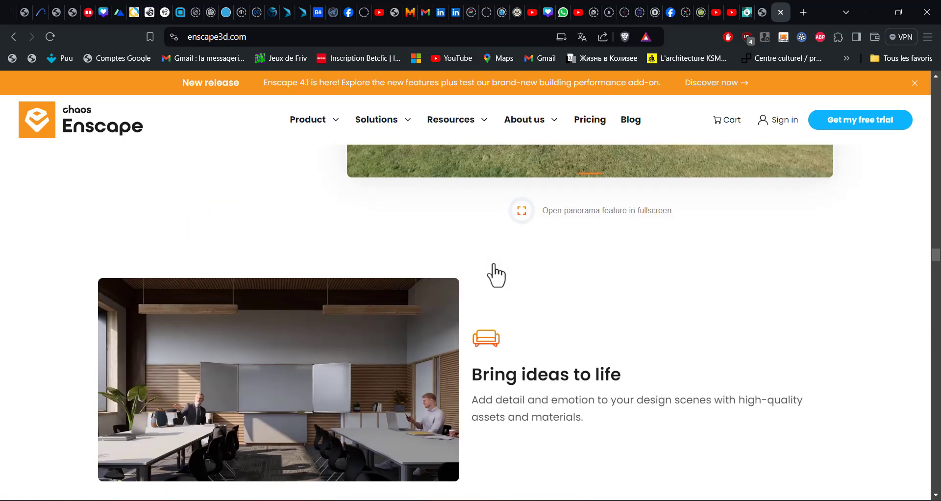
{"action": "scroll", "coordinate": [492, 282], "scroll_direction": "down", "scroll_amount": 5}
{"action": "scroll", "coordinate": [485, 278], "scroll_direction": "down", "scroll_amount": 5}
{"action": "scroll", "coordinate": [486, 279], "scroll_direction": "down", "scroll_amount": 4}
{"action": "scroll", "coordinate": [486, 281], "scroll_direction": "down", "scroll_amount": 4}
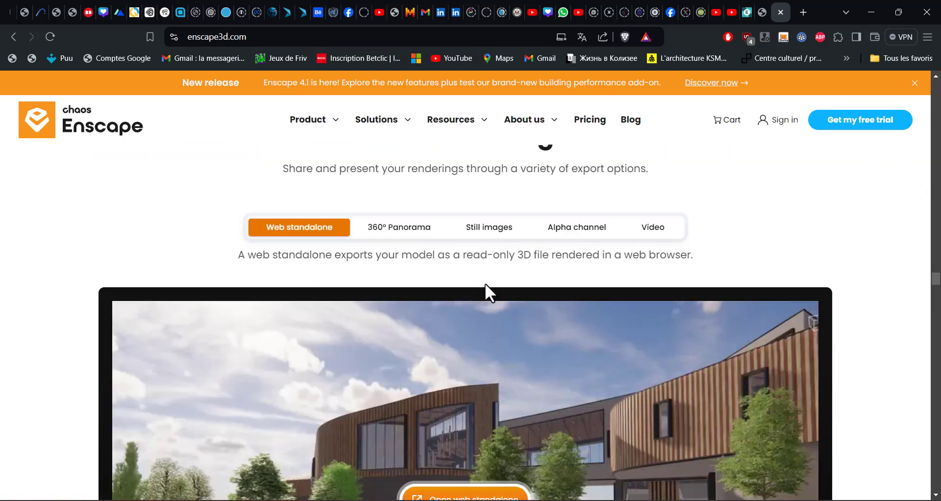
{"action": "scroll", "coordinate": [485, 284], "scroll_direction": "down", "scroll_amount": 5}
- Go back to the top and open the Product menu listing Features, Latest Version 4.1 and Mac Version
{"action": "scroll", "coordinate": [139, 177], "scroll_direction": "up", "scroll_amount": 5}
{"action": "scroll", "coordinate": [286, 175], "scroll_direction": "up", "scroll_amount": 5}
{"action": "scroll", "coordinate": [282, 166], "scroll_direction": "up", "scroll_amount": 5}
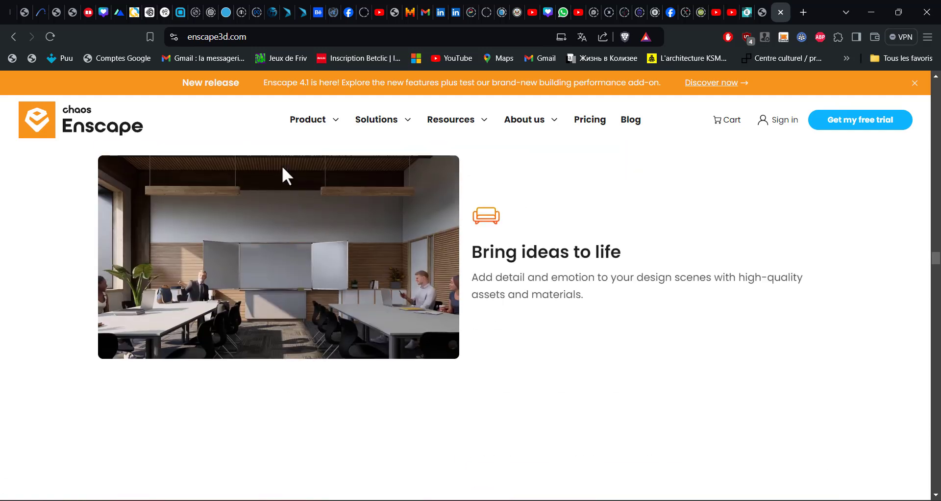
{"action": "mouse_move", "coordinate": [304, 126]}
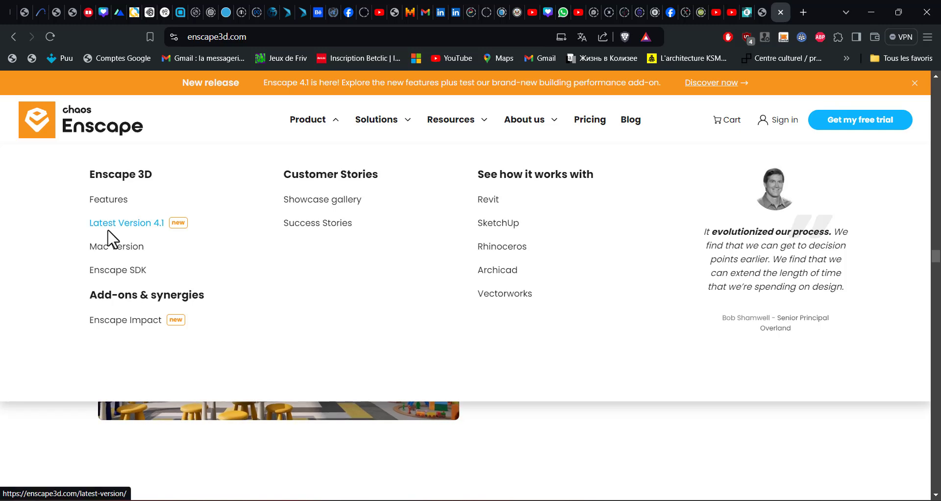
- Go from the Latest Version 4.1 page to the 14-day free trial page and review it
{"action": "left_click", "coordinate": [146, 228]}
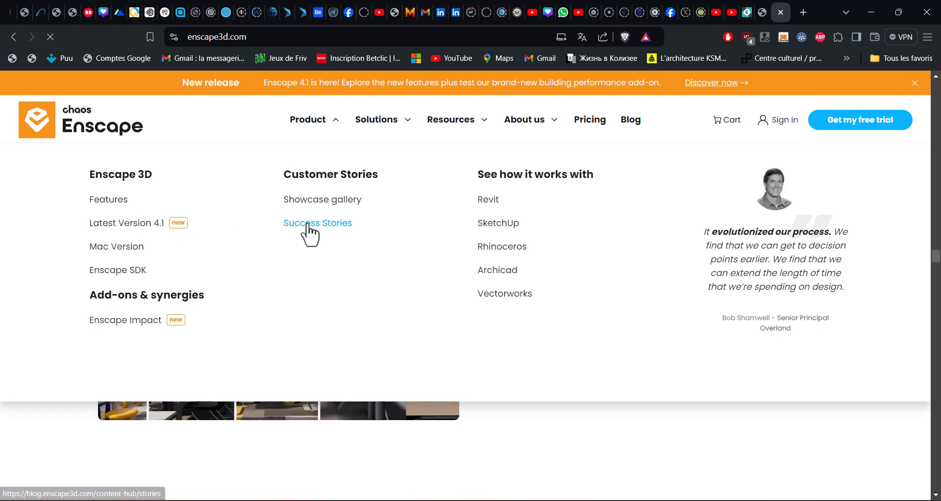
{"action": "scroll", "coordinate": [312, 243], "scroll_direction": "down", "scroll_amount": 3}
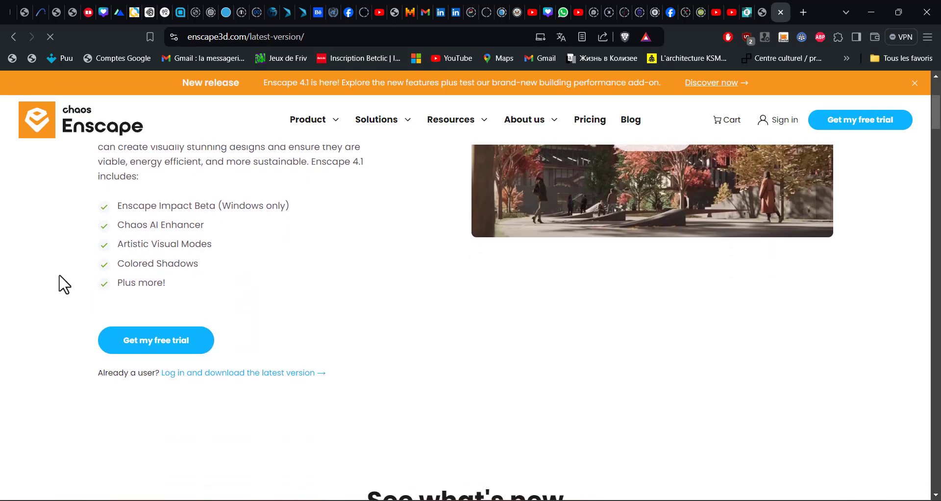
{"action": "left_click", "coordinate": [153, 351]}
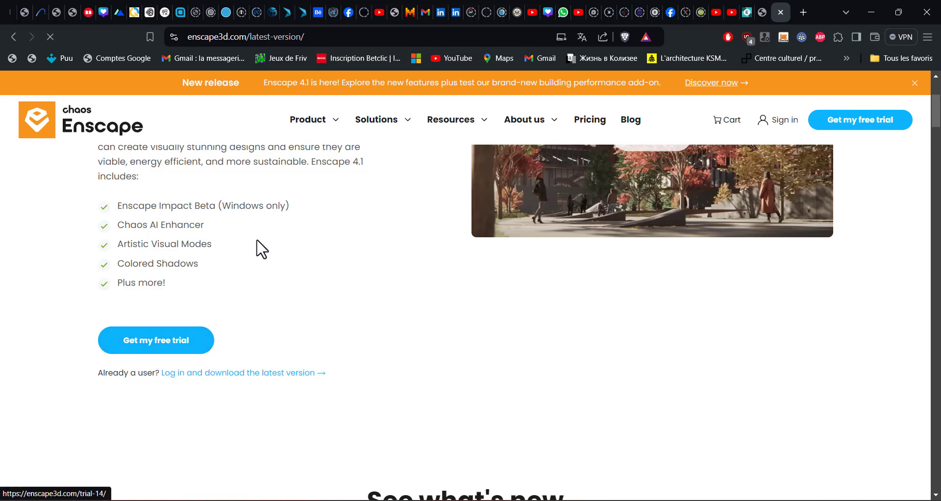
{"action": "scroll", "coordinate": [343, 276], "scroll_direction": "down", "scroll_amount": 4}
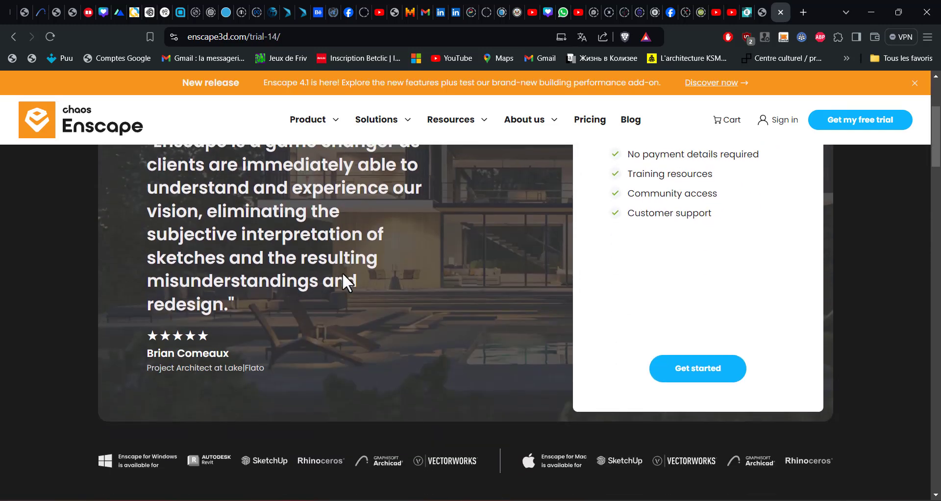
- Try the trial sign-up, toggle Brave Shields for the site, then return to the trial page
{"action": "left_click", "coordinate": [695, 373]}
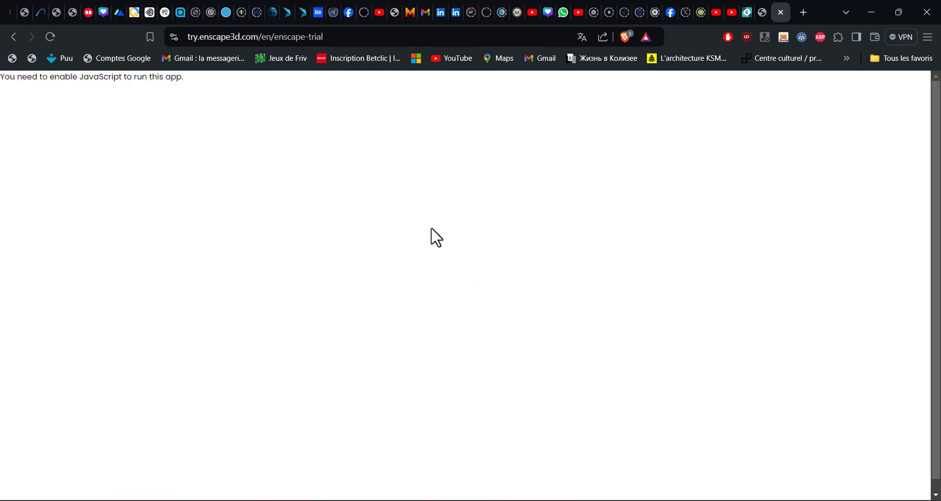
{"action": "left_click", "coordinate": [630, 36]}
{"action": "left_click", "coordinate": [607, 142]}
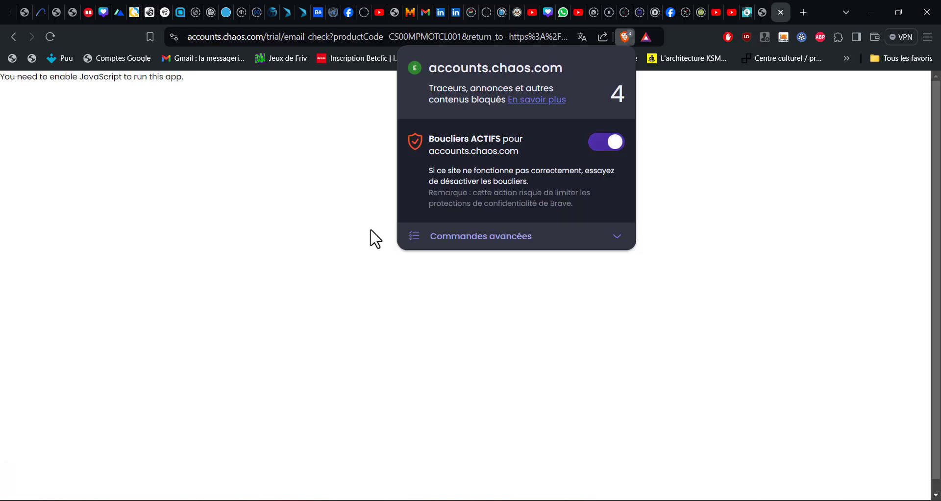
{"action": "left_click", "coordinate": [305, 198]}
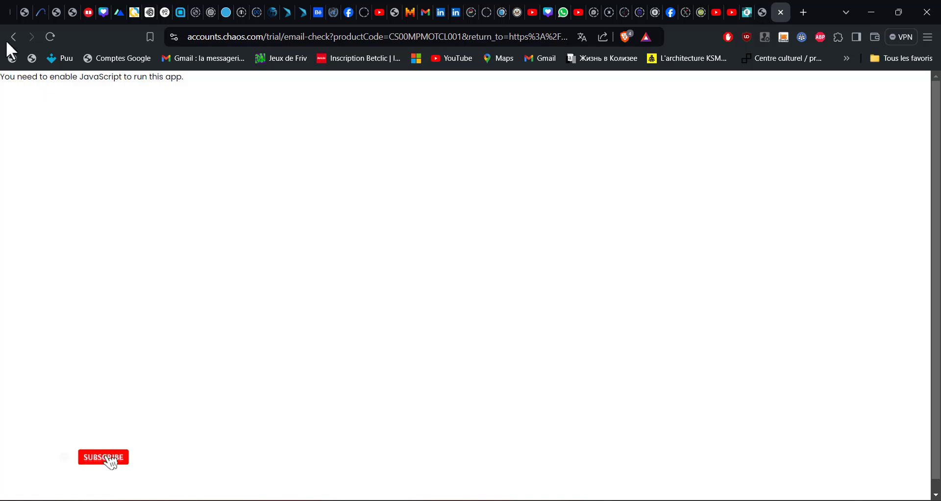
{"action": "left_click", "coordinate": [9, 40]}
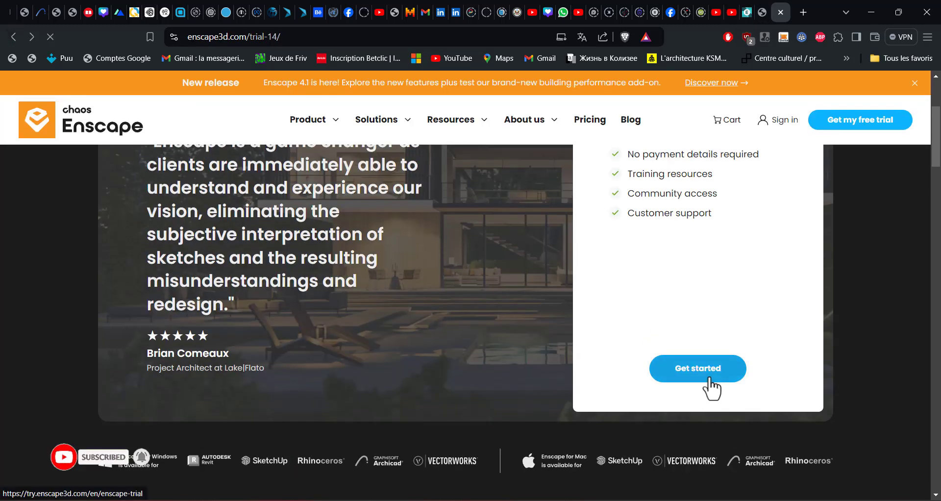
- Create a Chaos account for the trial using Continue with Google and the chosen Google account
{"action": "left_click", "coordinate": [709, 379]}
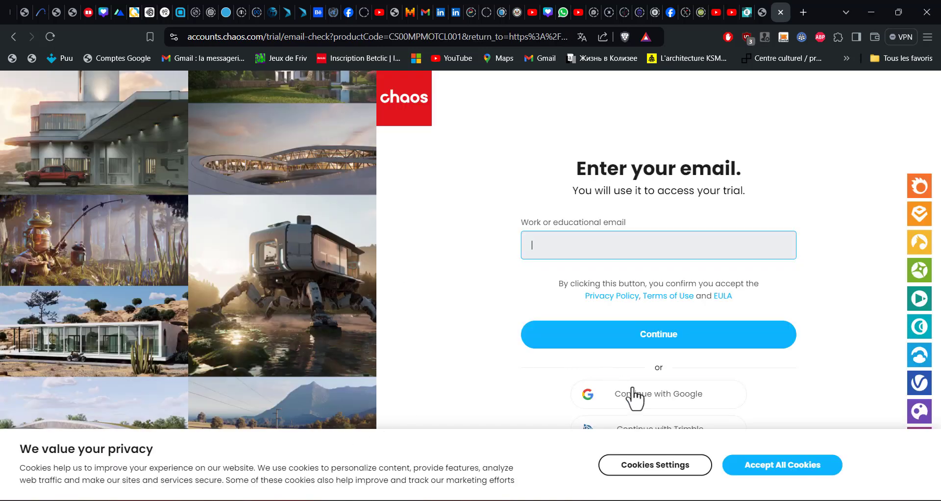
{"action": "left_click", "coordinate": [634, 395]}
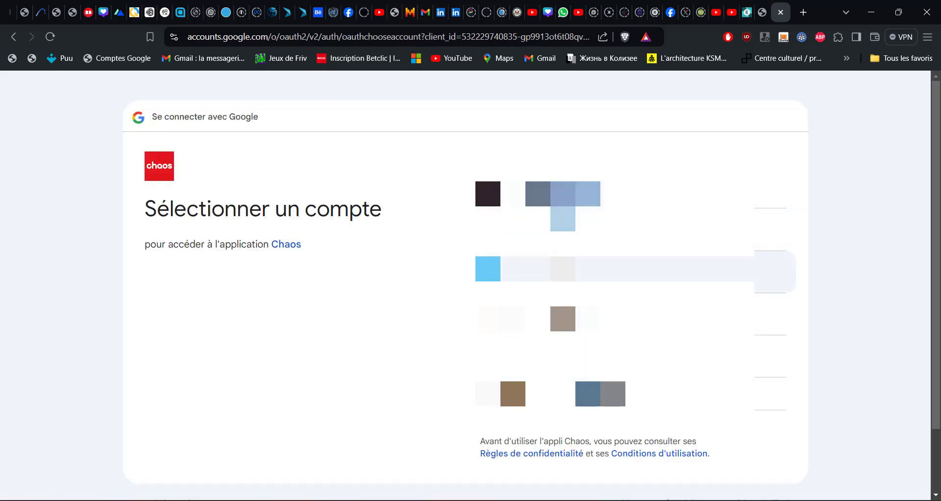
{"action": "left_click", "coordinate": [540, 275]}
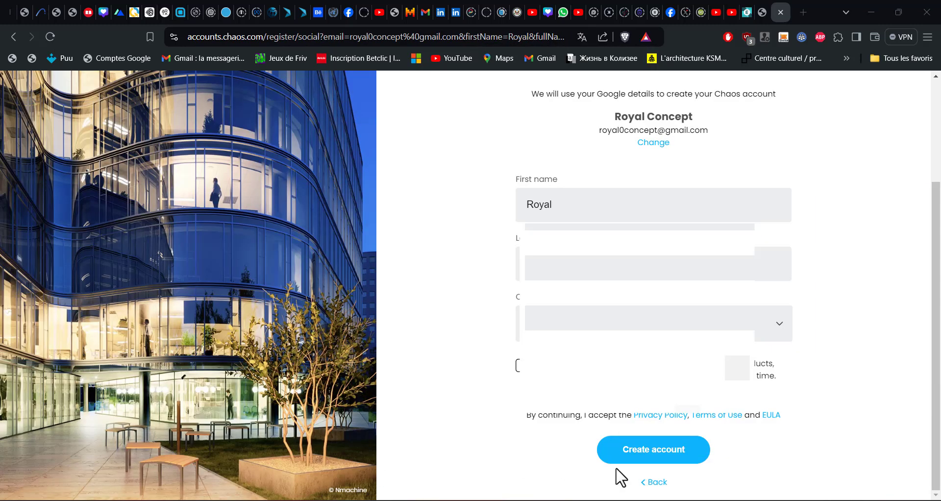
{"action": "left_click", "coordinate": [652, 455]}
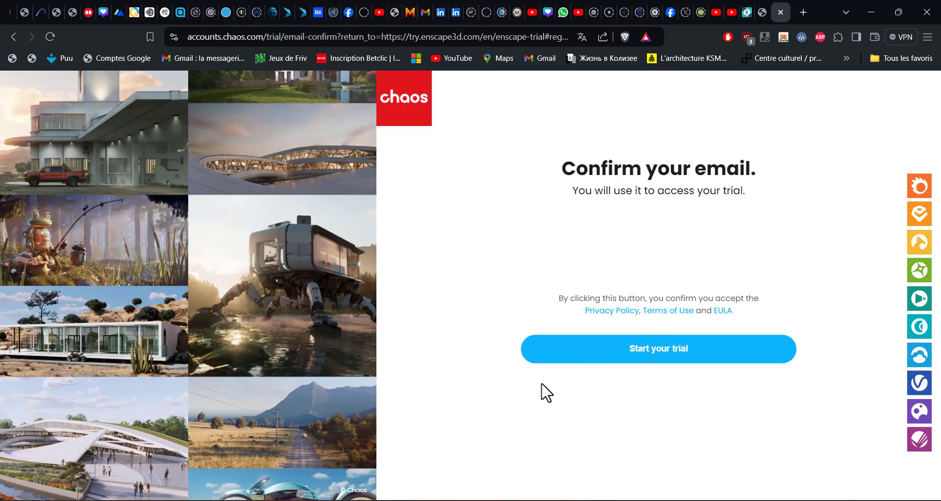
- Start the trial questionnaire and answer Windows as the OS and ArchiCAD as the primary tool
{"action": "left_click", "coordinate": [595, 354]}
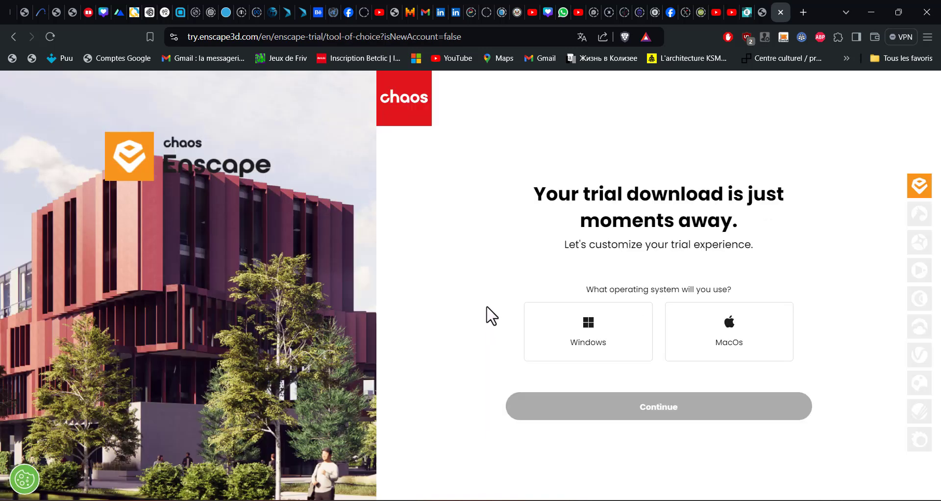
{"action": "left_click", "coordinate": [564, 329]}
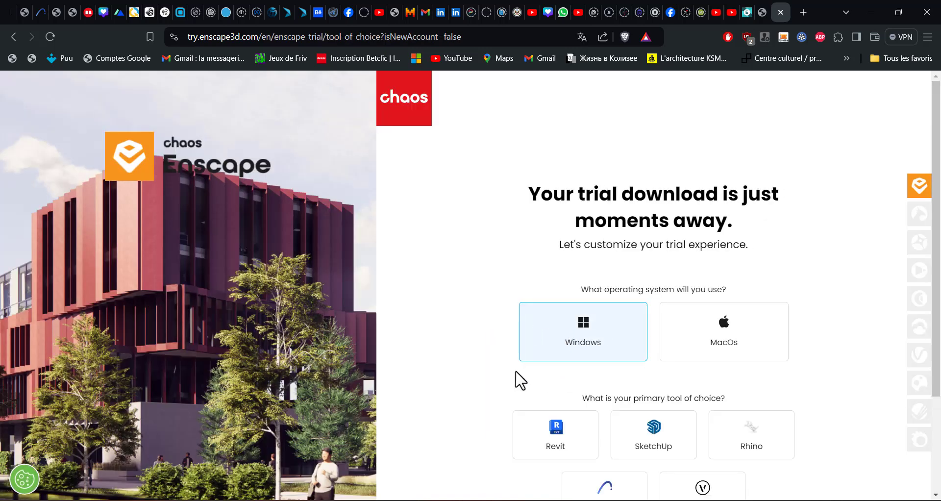
{"action": "scroll", "coordinate": [521, 380], "scroll_direction": "down", "scroll_amount": 3}
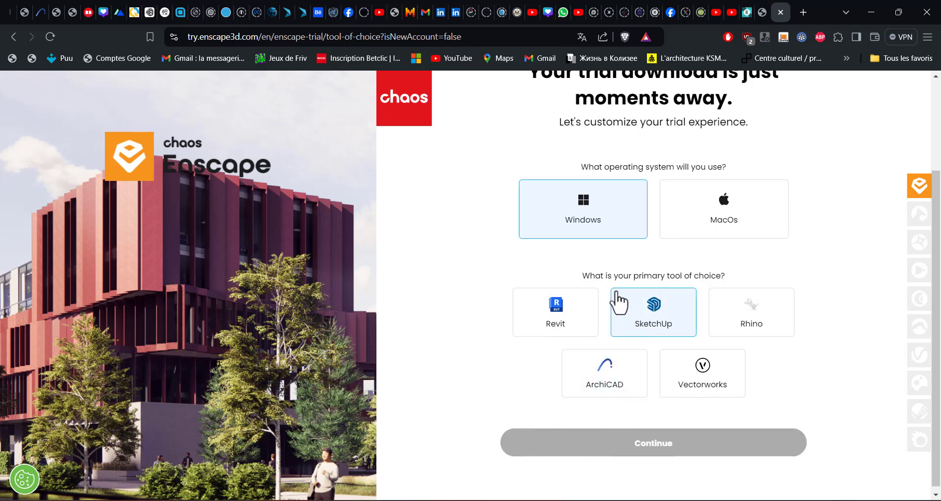
{"action": "left_click", "coordinate": [595, 404]}
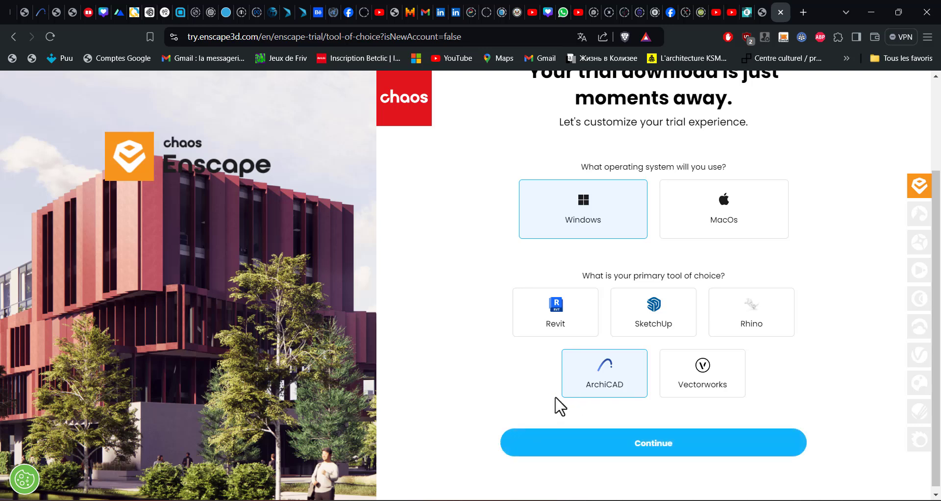
{"action": "left_click", "coordinate": [591, 448]}
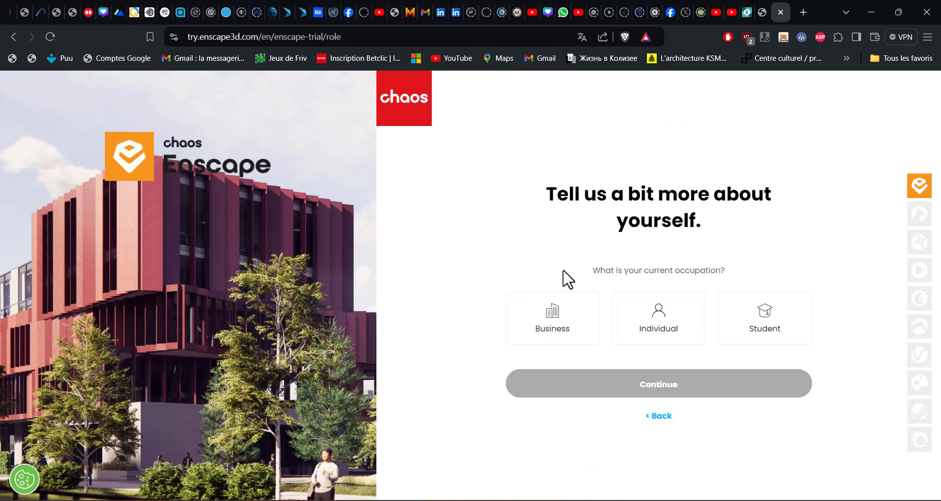
- Answer Student as occupation with Architecture as field of study, and enter the university name
{"action": "left_click", "coordinate": [749, 329]}
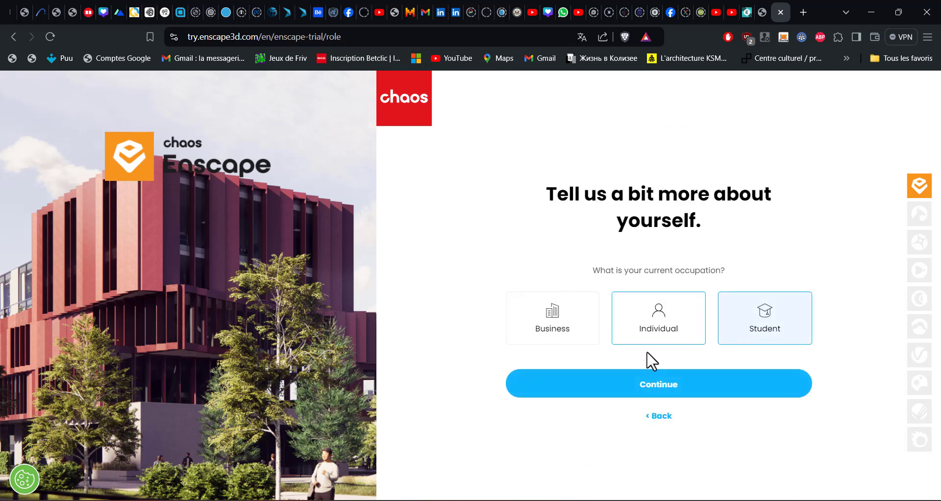
{"action": "left_click", "coordinate": [561, 404]}
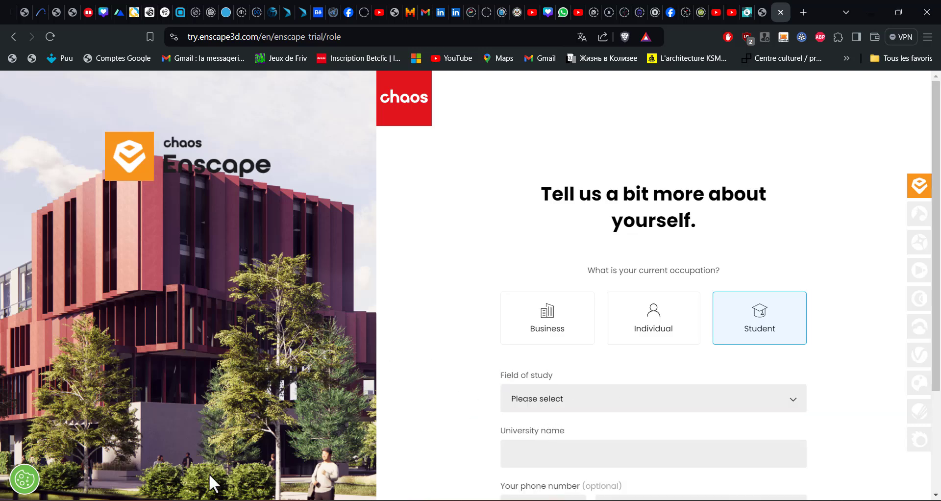
{"action": "left_click", "coordinate": [784, 398]}
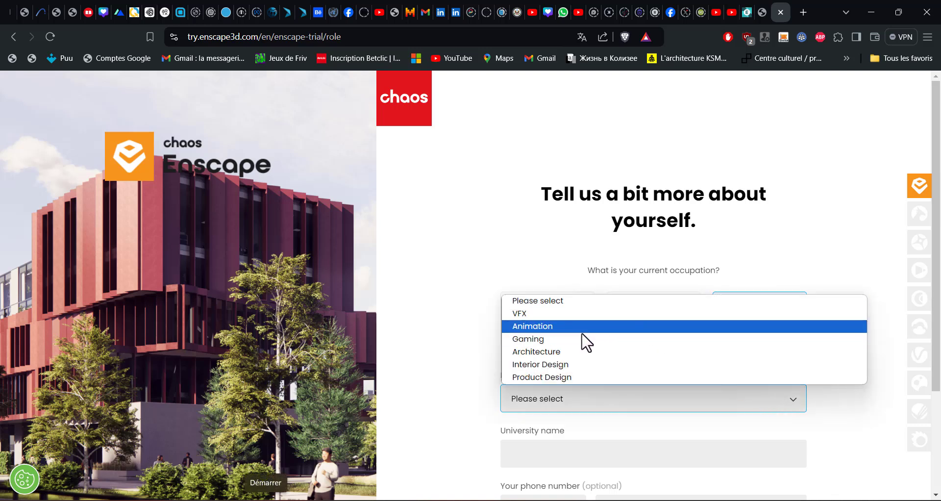
{"action": "left_click", "coordinate": [545, 353]}
{"action": "scroll", "coordinate": [542, 414], "scroll_direction": "down", "scroll_amount": 1}
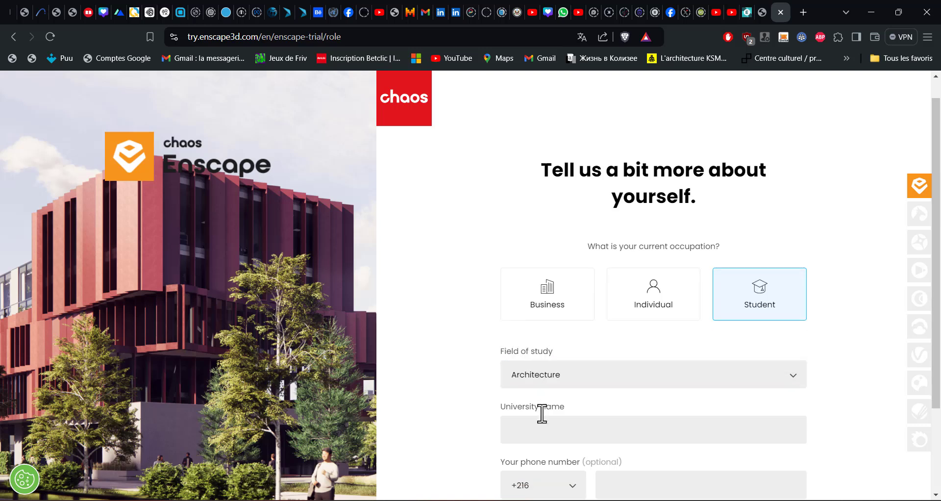
{"action": "scroll", "coordinate": [543, 413], "scroll_direction": "down", "scroll_amount": 2}
{"action": "left_click", "coordinate": [548, 343]}
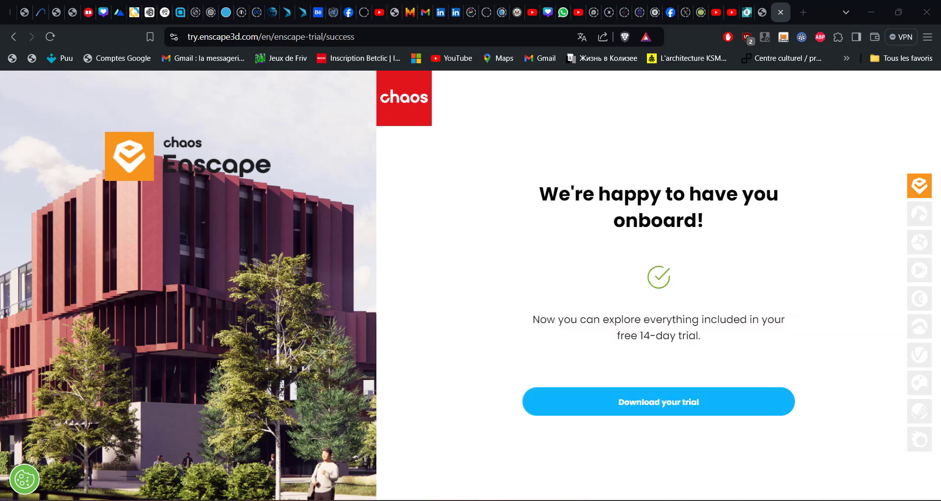
- Open the Chaos 'Your free trial is ready' email in Gmail to reach the Enscape 4.1.0 downloads
{"action": "left_click", "coordinate": [626, 411]}
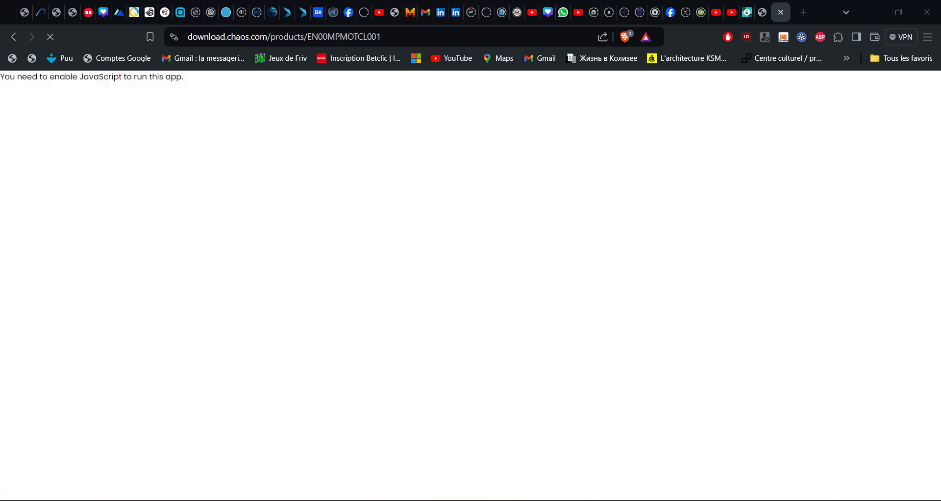
{"action": "left_click", "coordinate": [440, 12]}
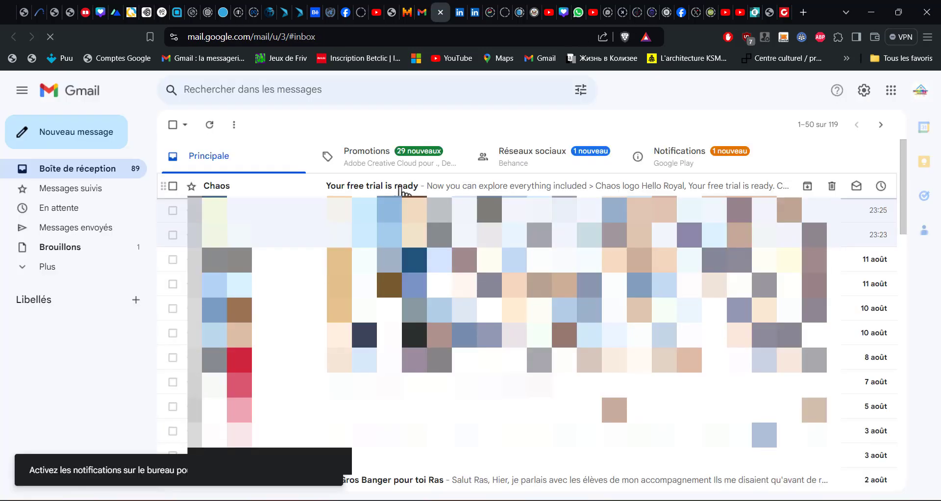
{"action": "left_click", "coordinate": [623, 187]}
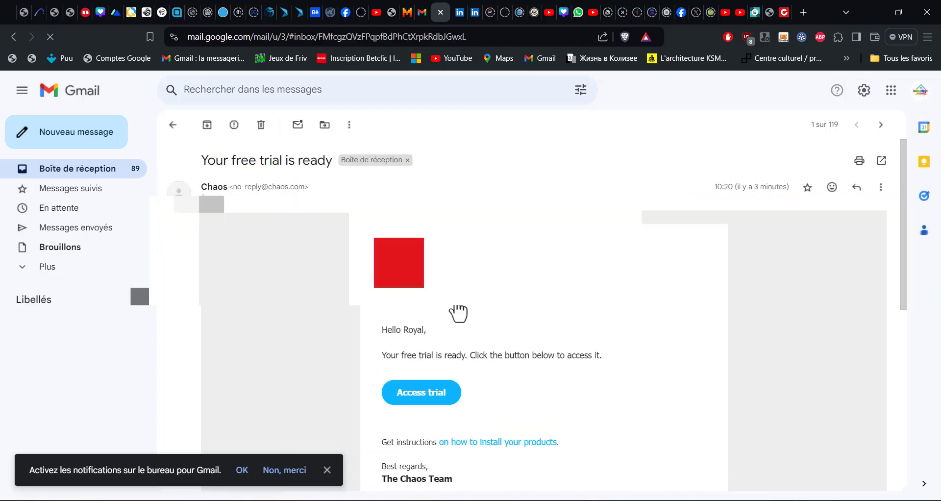
{"action": "scroll", "coordinate": [461, 275], "scroll_direction": "down", "scroll_amount": 1}
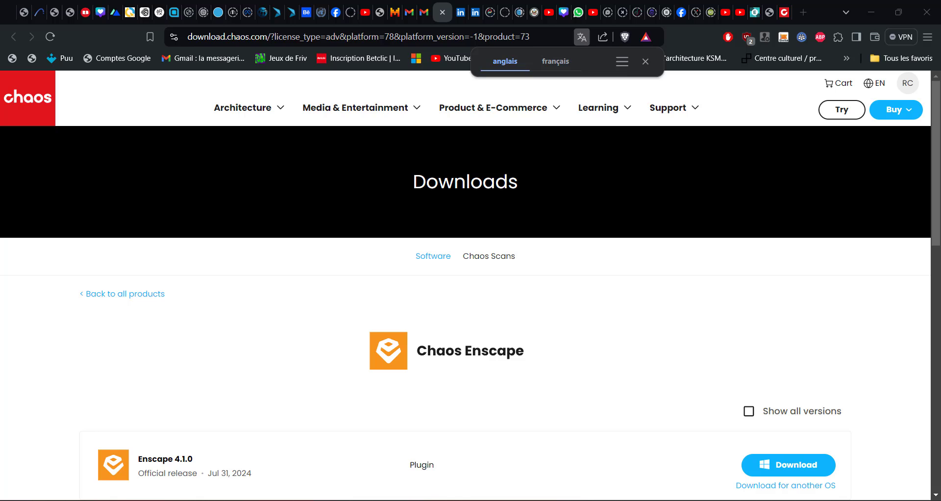
- Download the Enscape 4.1.0 Windows installer into Téléchargements and check its download progress
{"action": "scroll", "coordinate": [407, 382], "scroll_direction": "down", "scroll_amount": 2}
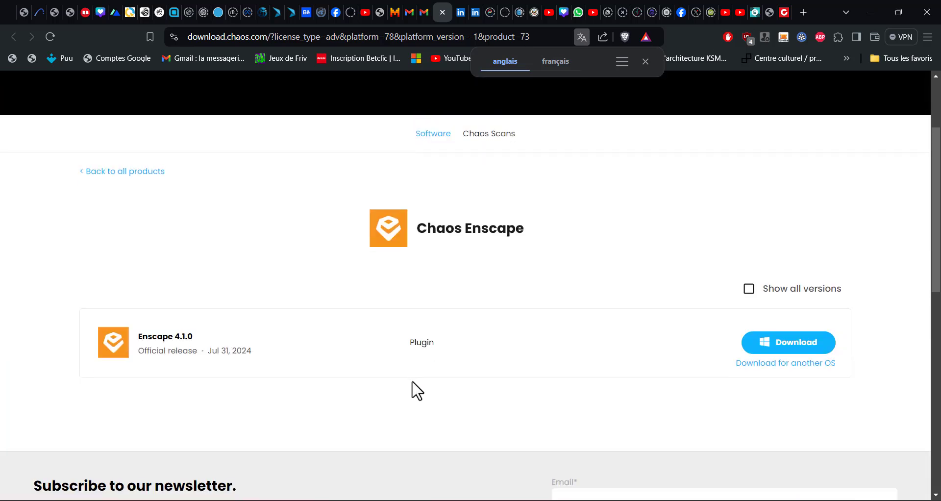
{"action": "left_click", "coordinate": [787, 344]}
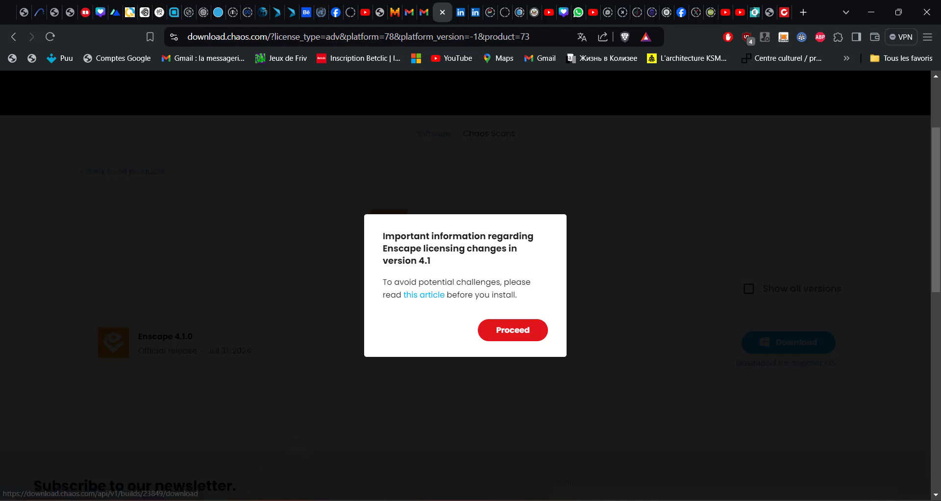
{"action": "left_click", "coordinate": [517, 338]}
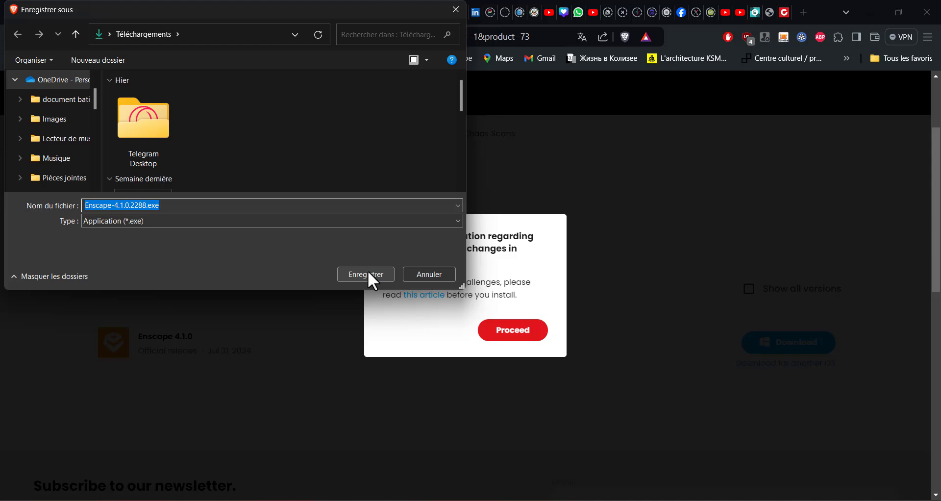
{"action": "left_click", "coordinate": [368, 274]}
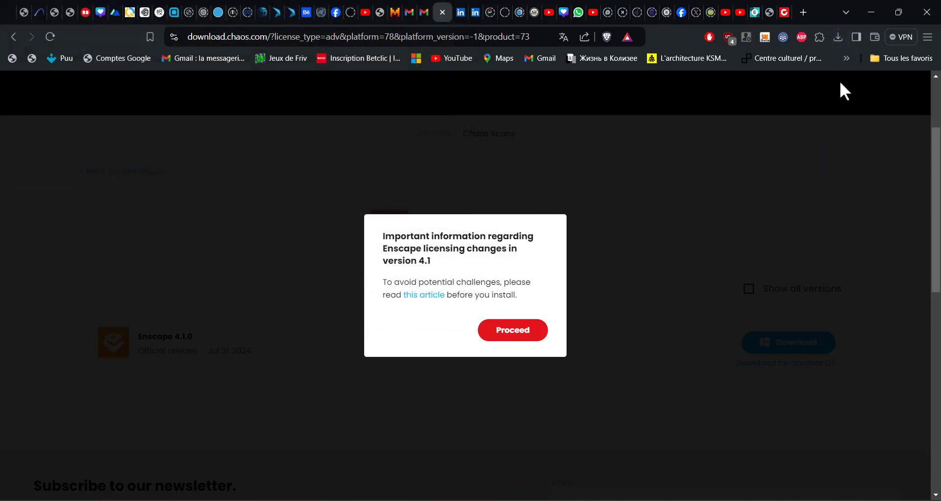
{"action": "left_click", "coordinate": [835, 38]}
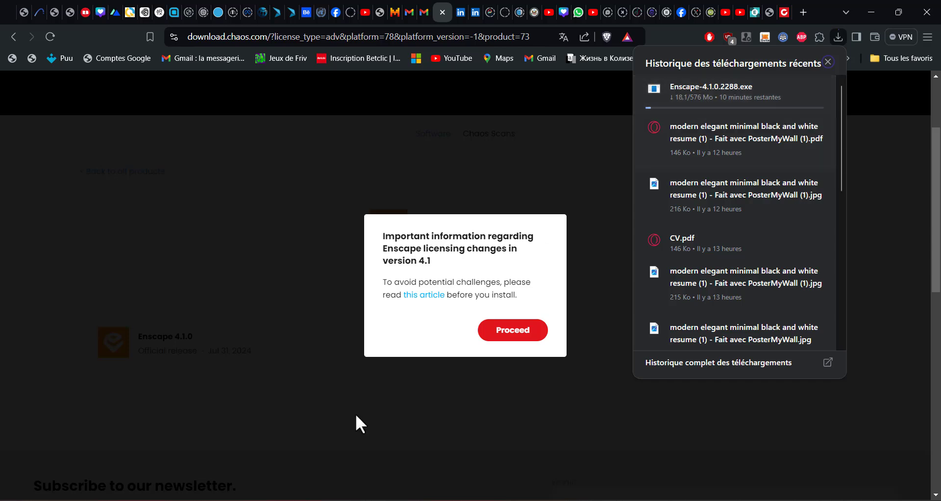
{"action": "left_click", "coordinate": [276, 496]}
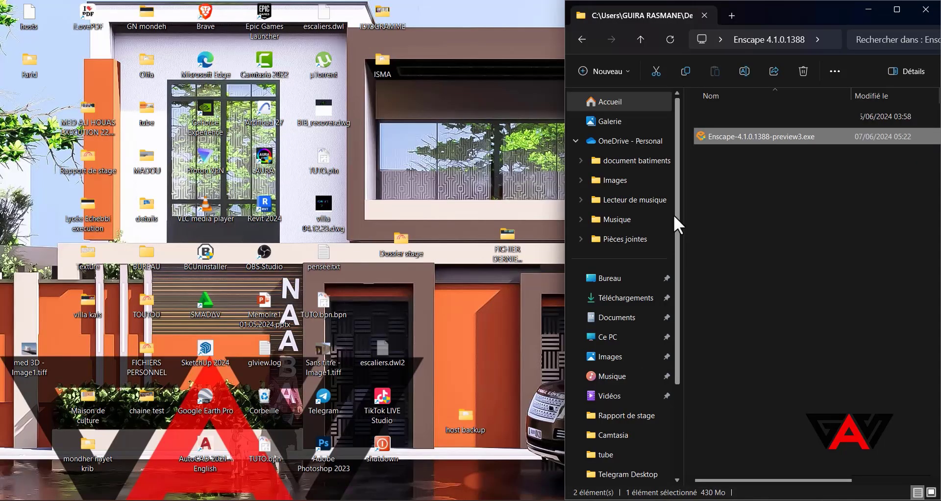
- Launch Enscape-4.1.0.1388-preview3.exe from the Enscape 4.1.0.1388 folder
{"action": "left_click", "coordinate": [408, 363]}
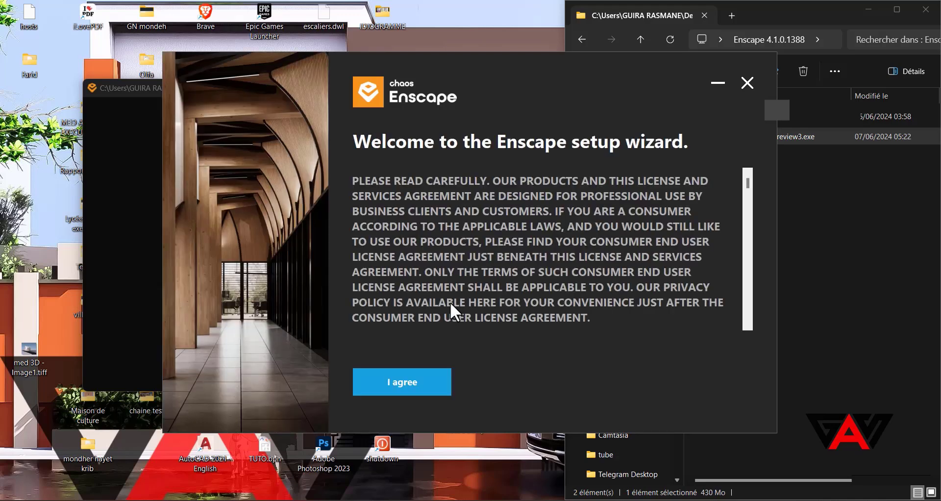
- Accept the license, choose Français as the installer language, and start the installation
{"action": "left_click", "coordinate": [392, 378]}
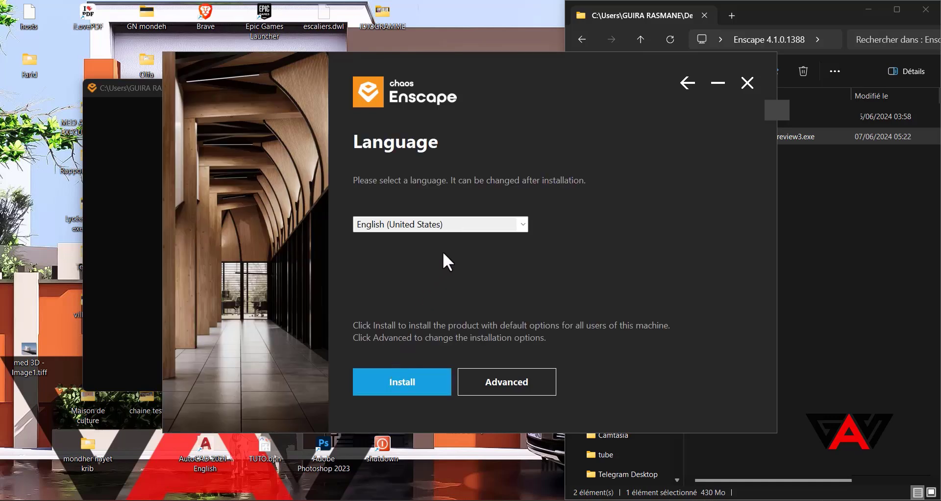
{"action": "left_click", "coordinate": [523, 224]}
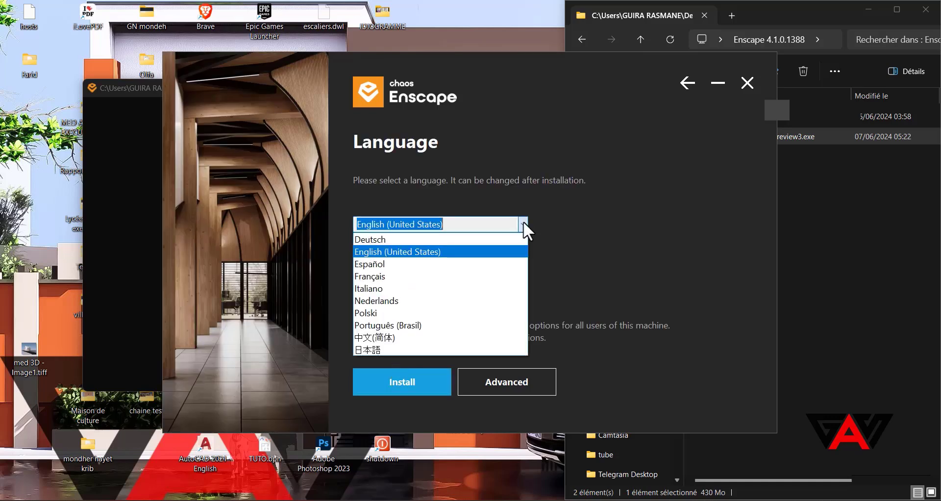
{"action": "left_click", "coordinate": [407, 275]}
{"action": "left_click", "coordinate": [391, 387]}
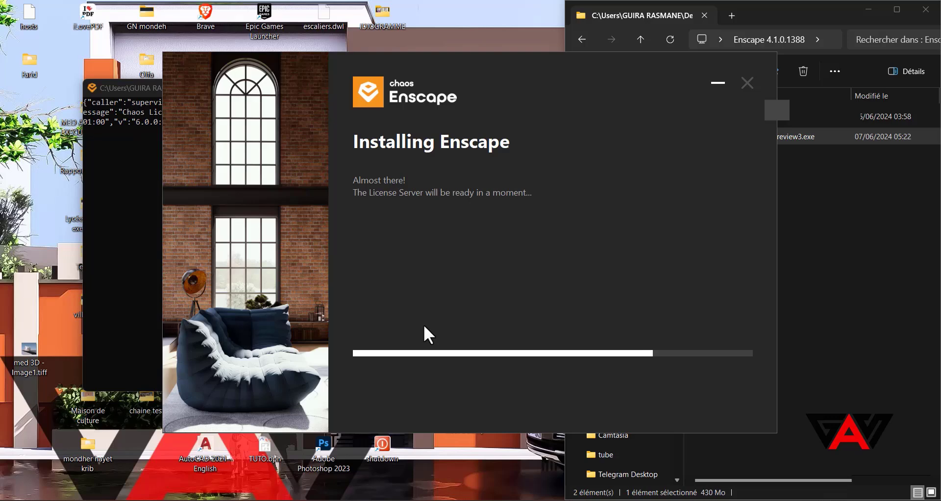
- Close the setup wizard once it reports 'Enscape is ready.'
{"action": "left_click", "coordinate": [849, 19]}
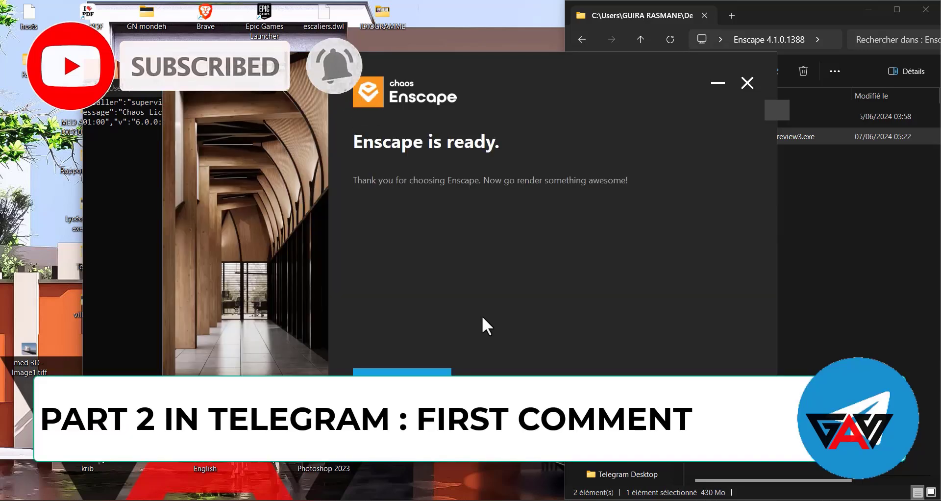
{"action": "left_click", "coordinate": [397, 380]}
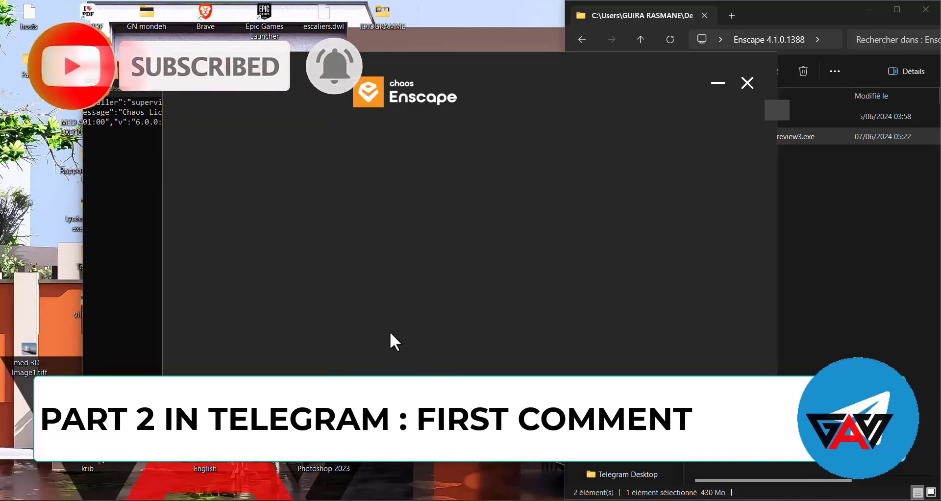